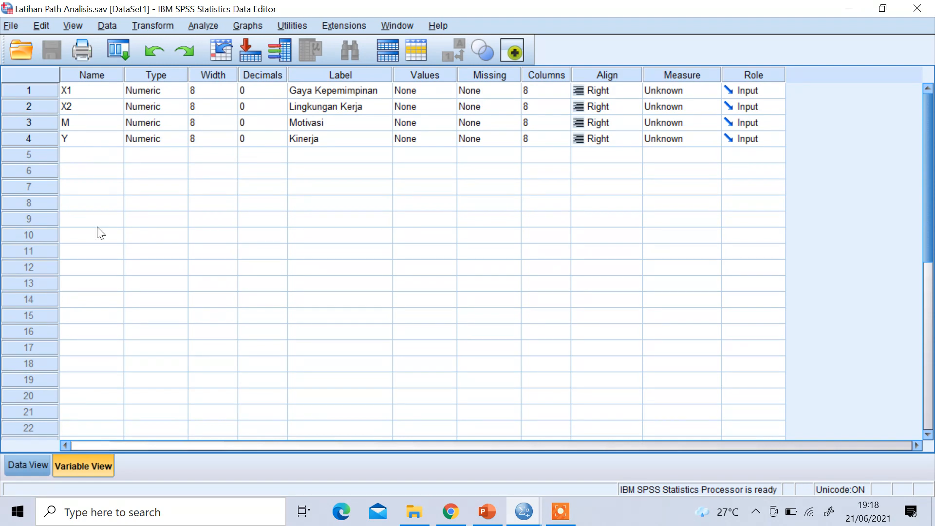
- Start a Linear Regression on the dataset and assign Motivasi [M] as the dependent variable
click(27, 465)
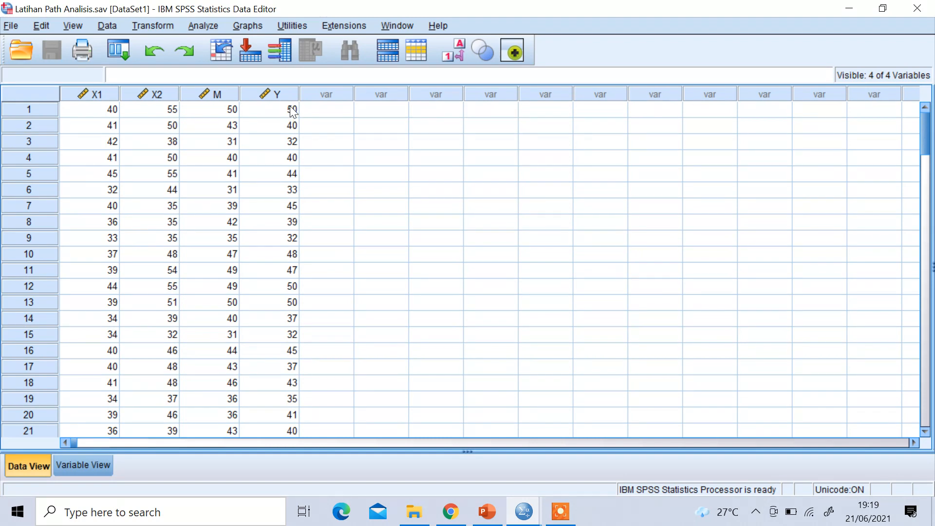
click(201, 27)
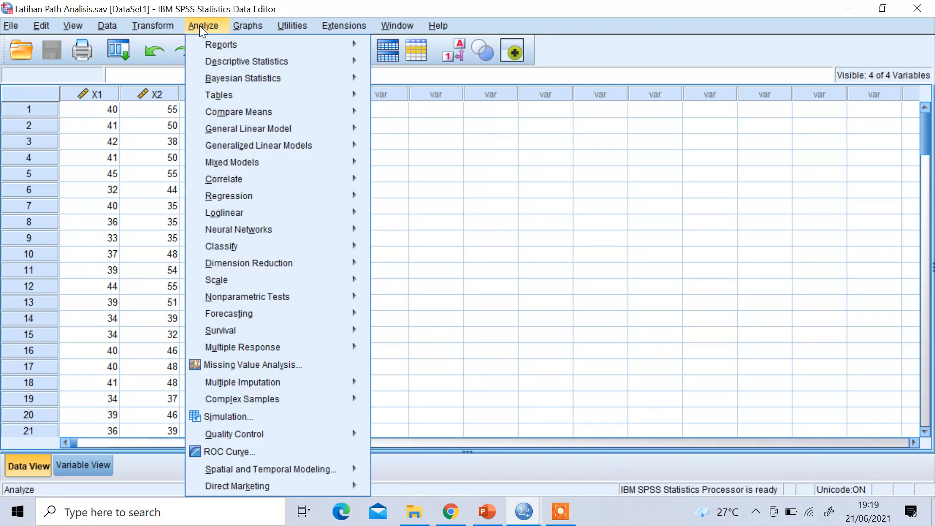
mouse_move(255, 196)
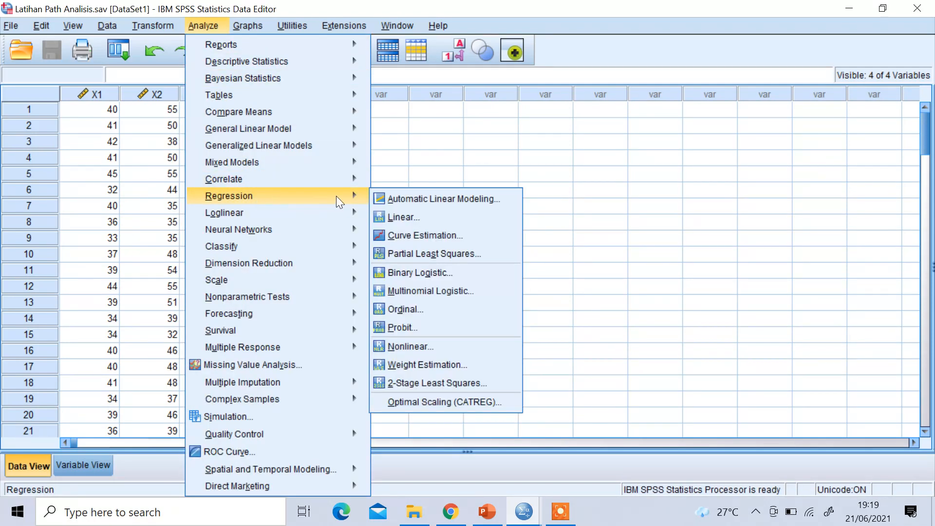
click(408, 217)
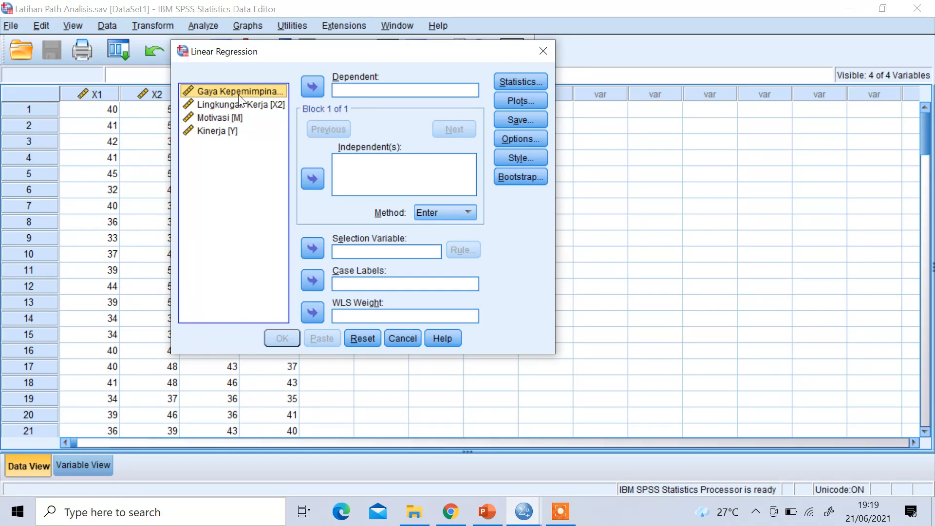
click(231, 118)
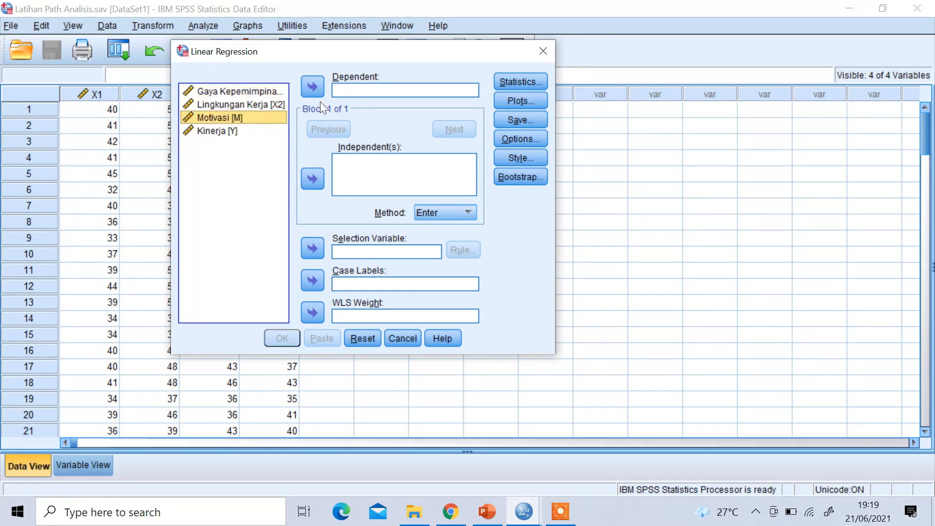
click(313, 86)
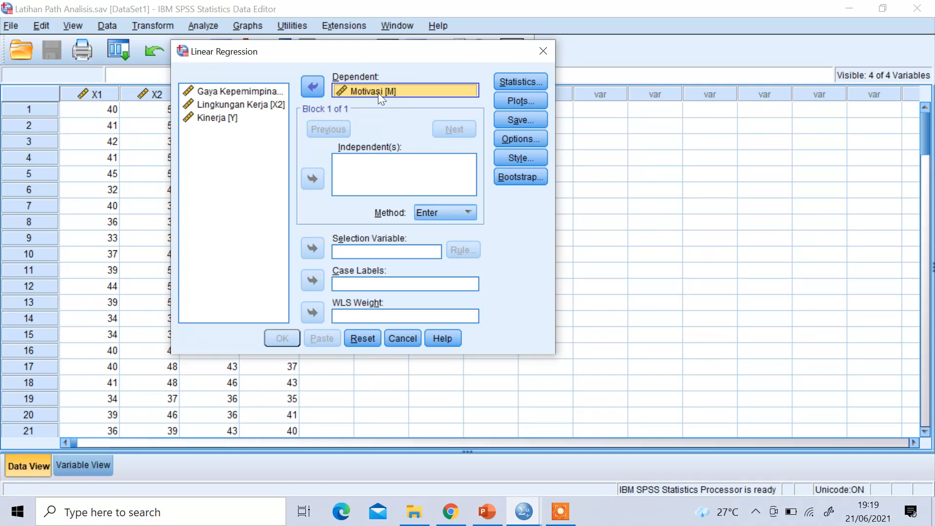
- Add Gaya Kepemimpinan [X1] and Lingkungan Kerja [X2] as independent variables and run the regression
click(227, 92)
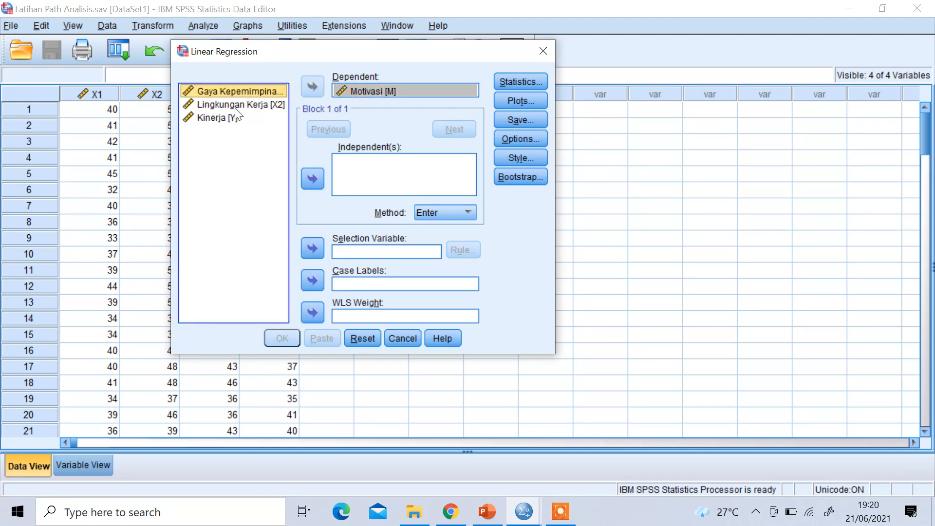
ctrl+click(236, 107)
click(307, 181)
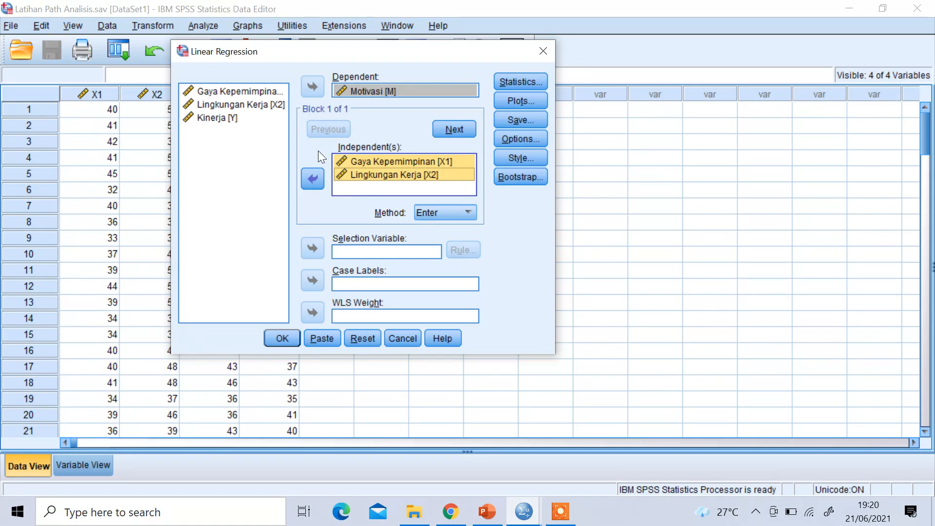
click(283, 338)
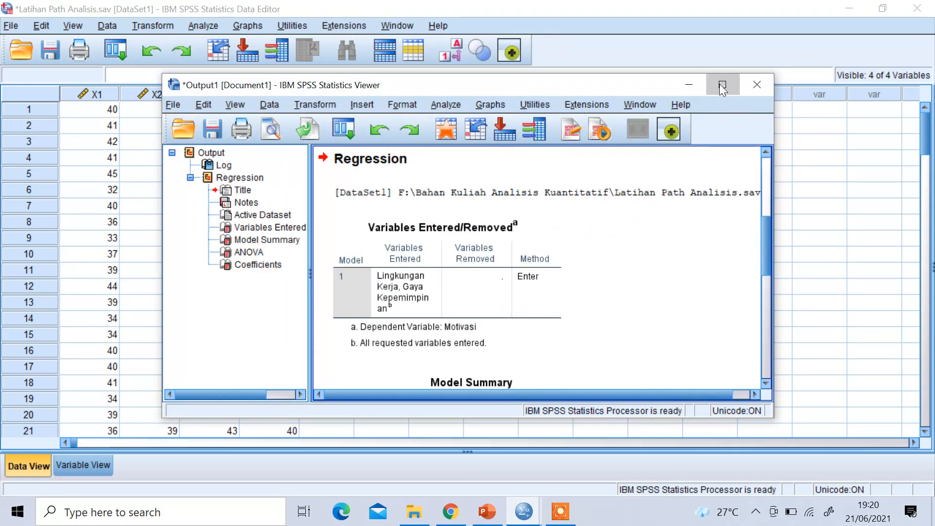
- Maximize the output window and review the Motivasi regression tables from Variables Entered/Removed to Coefficients
click(721, 84)
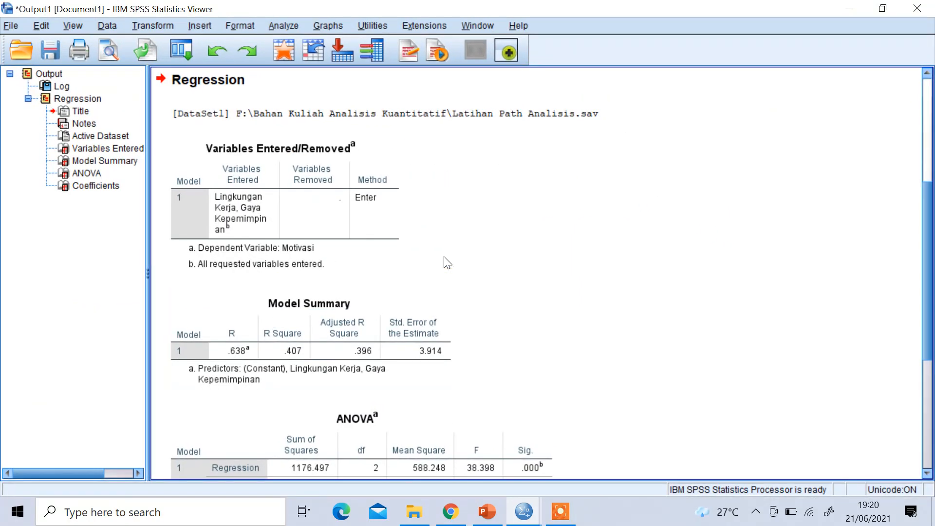
scroll(470, 206, down, 3)
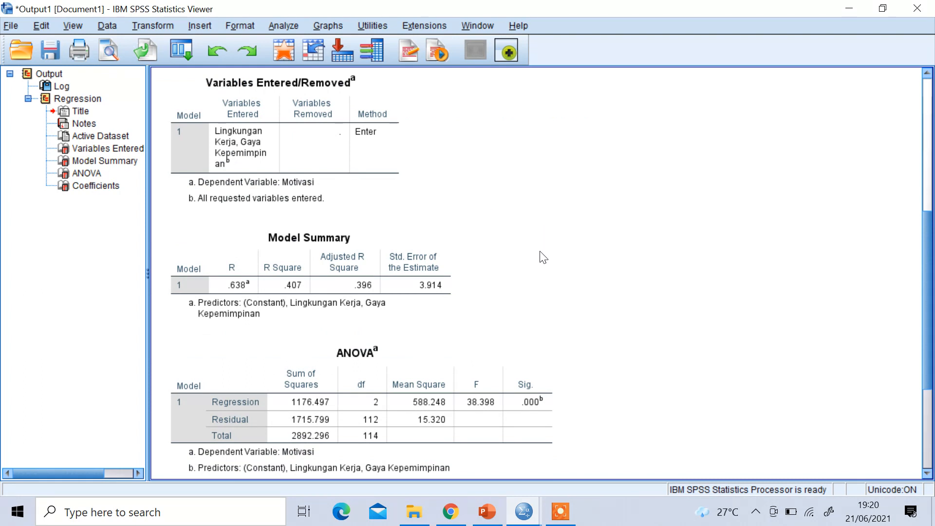
scroll(521, 266, down, 3)
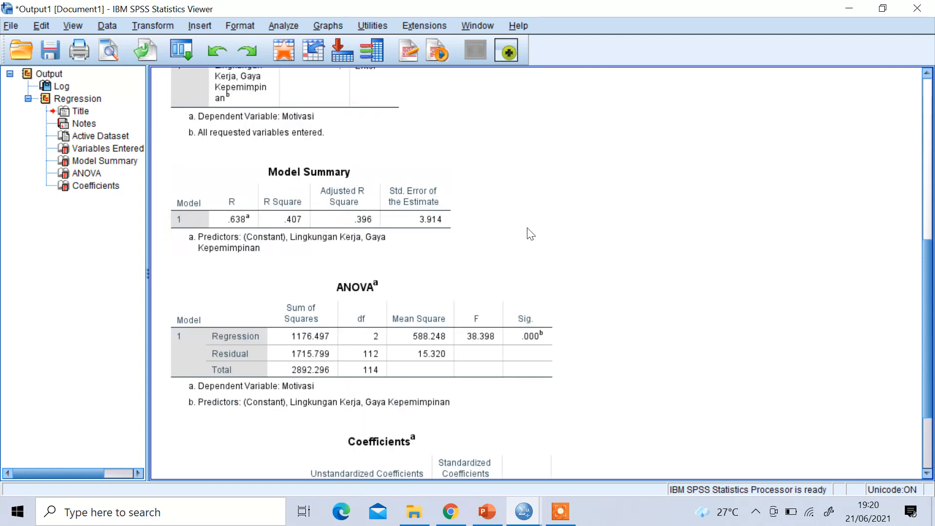
scroll(537, 230, down, 3)
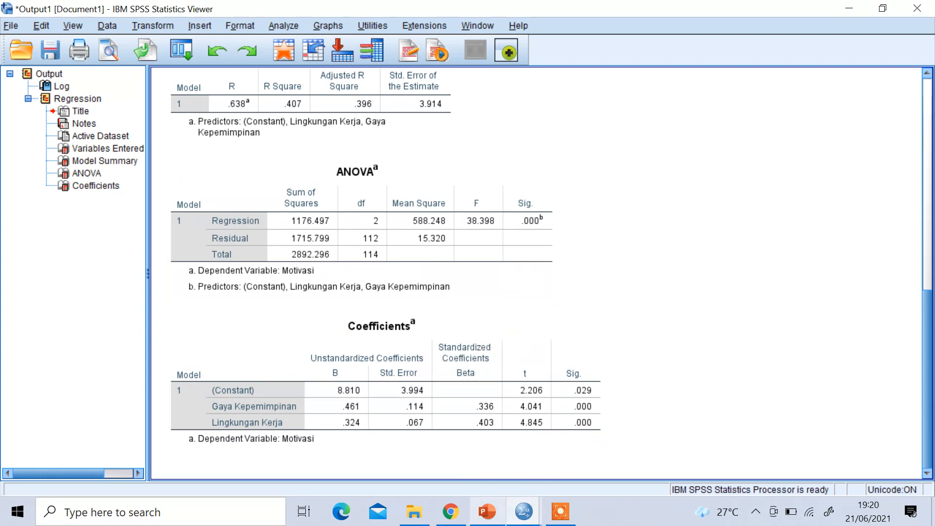
- Reopen Linear Regression from the Latihan Path Analisis.sav data window and move Motivasi [M] from dependent to the independent variables
click(524, 512)
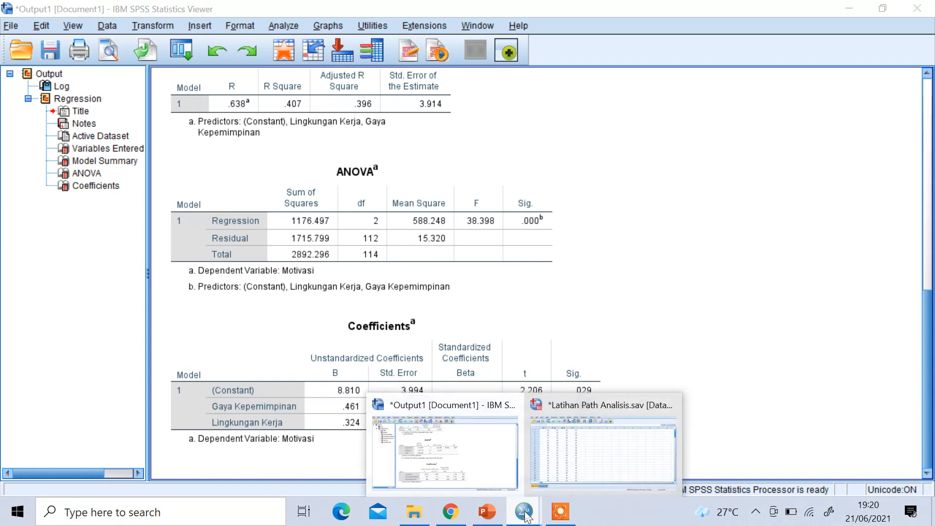
click(568, 405)
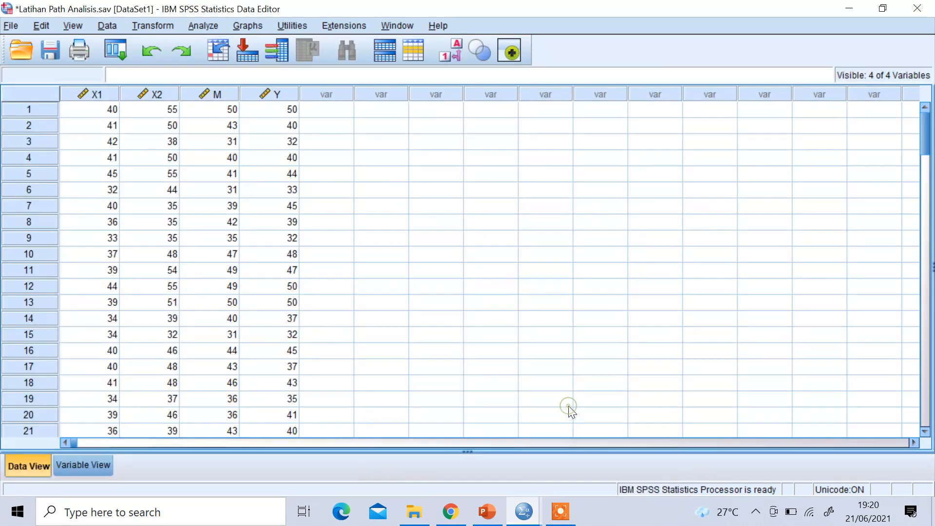
click(202, 25)
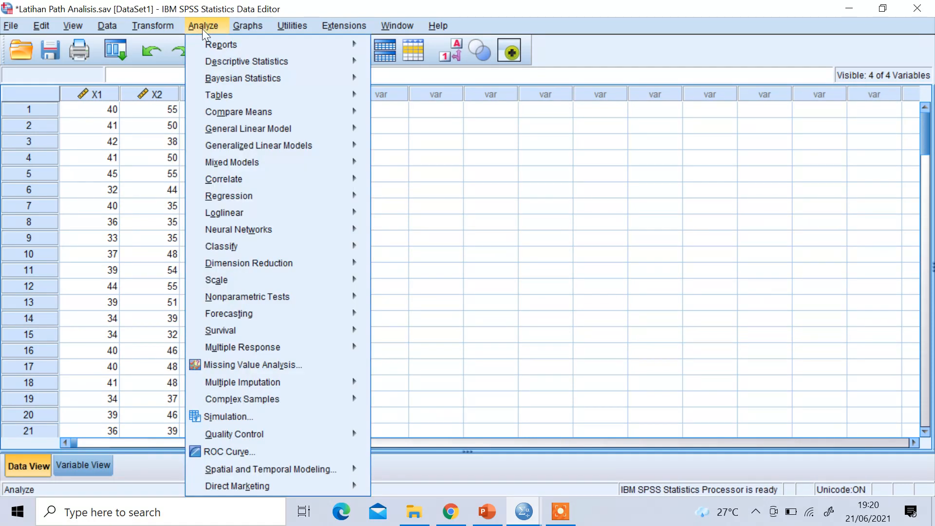
mouse_move(255, 197)
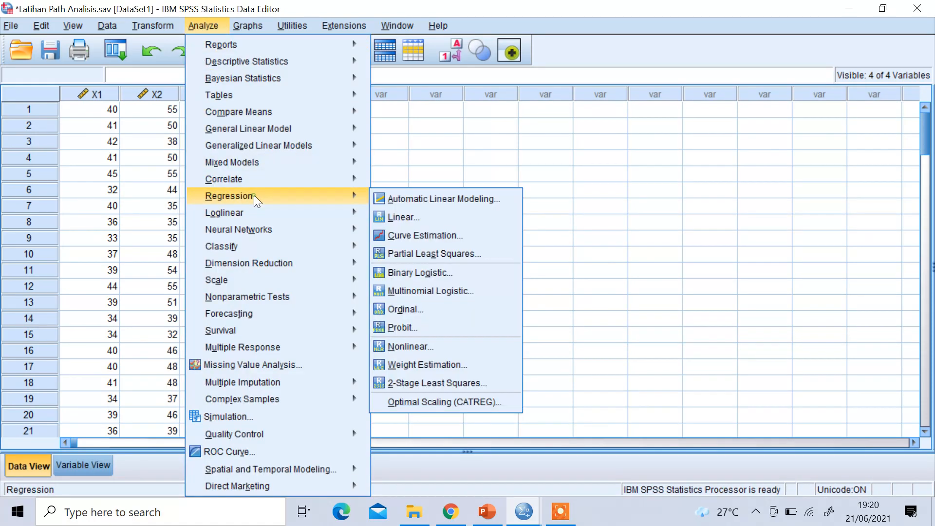
click(411, 218)
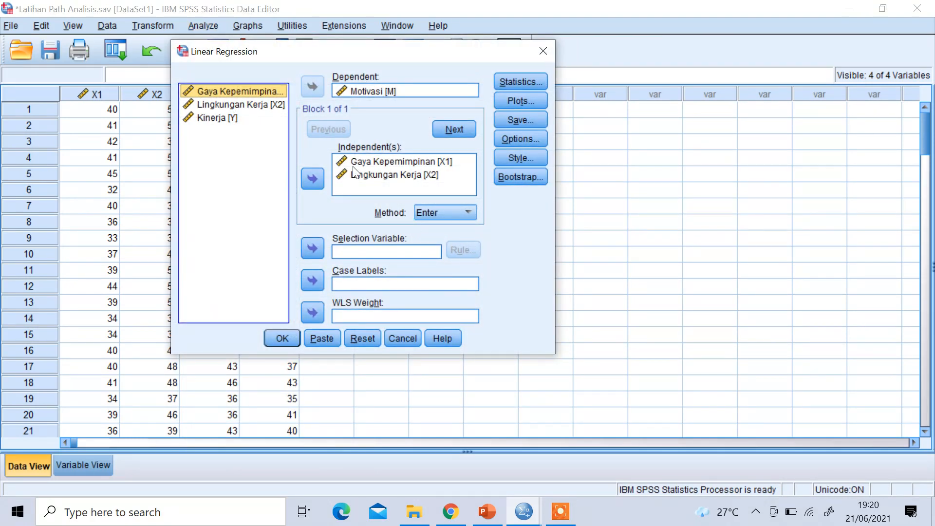
click(361, 90)
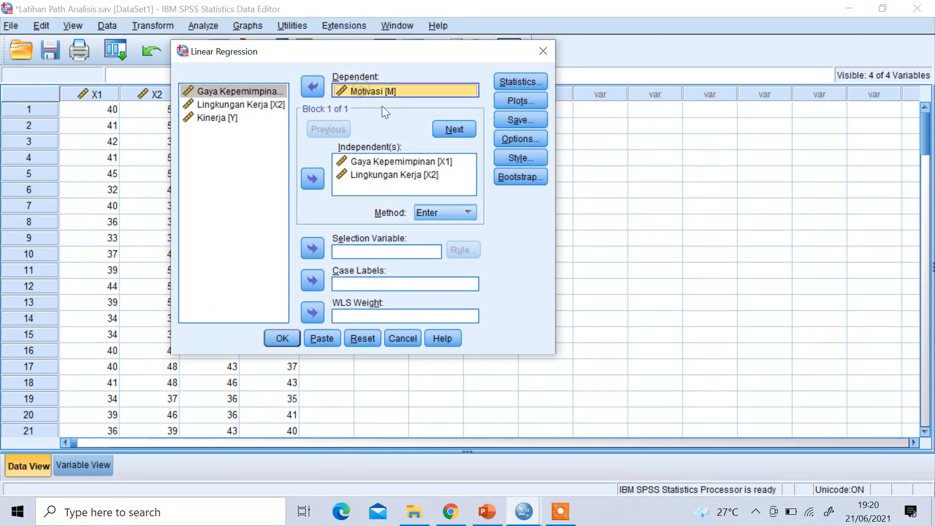
click(311, 84)
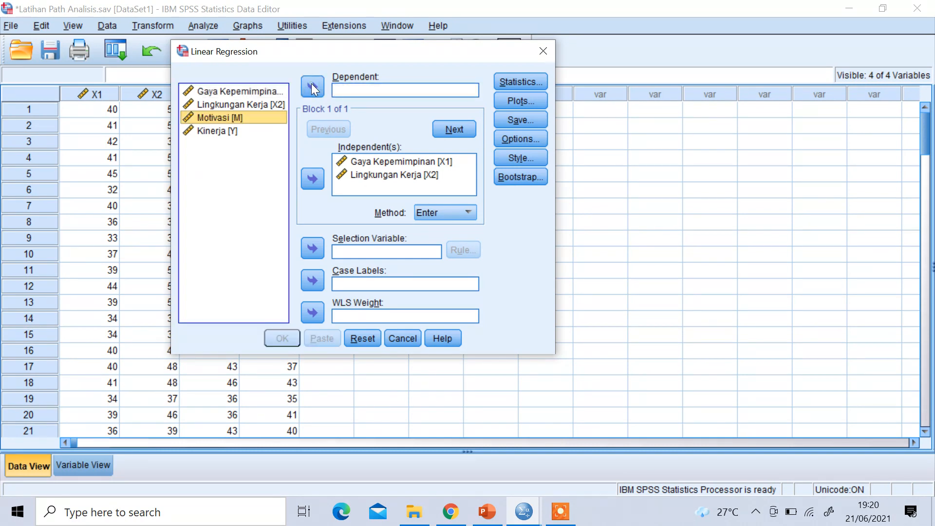
click(317, 184)
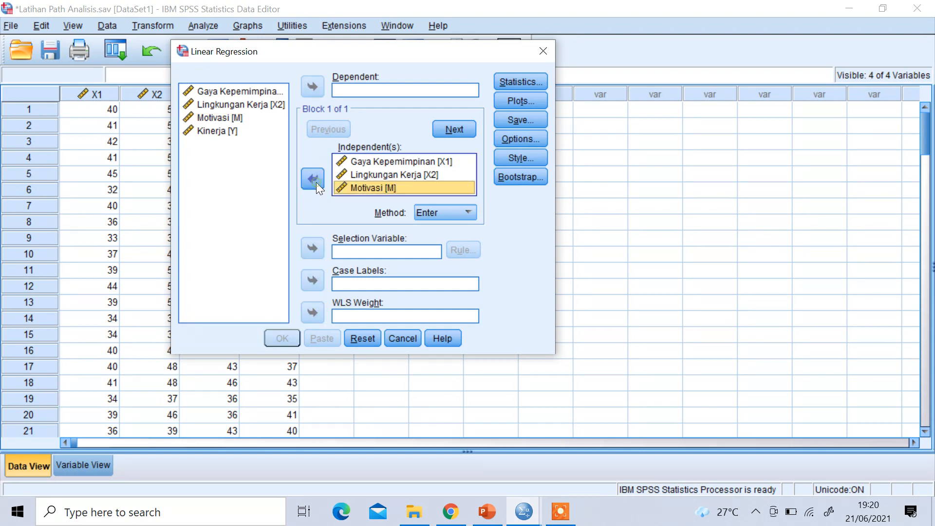
- Run the regression with Kinerja [Y] as the dependent variable and review its output down to the Coefficients table
click(214, 132)
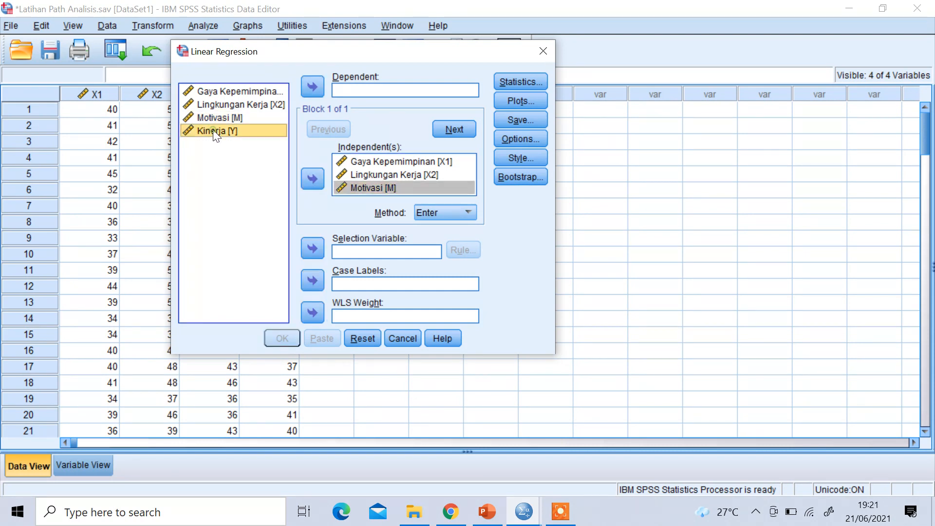
click(311, 86)
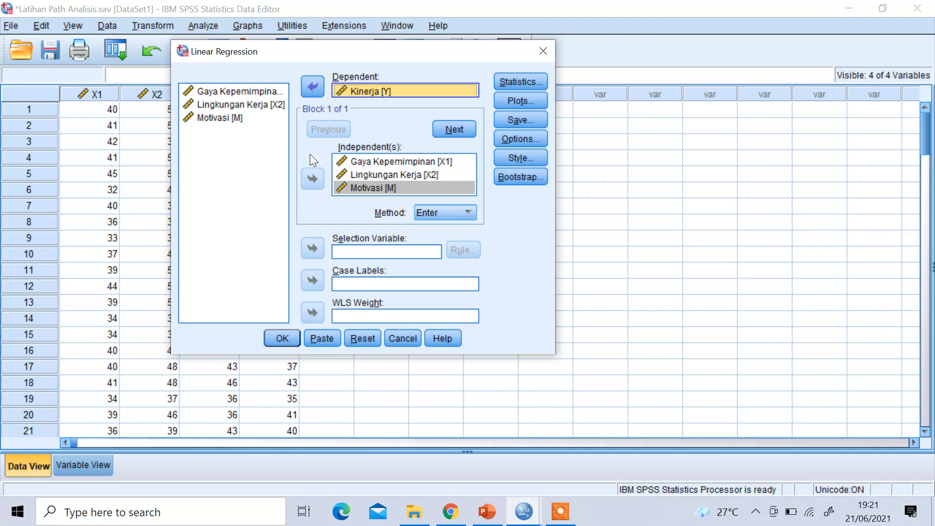
click(284, 339)
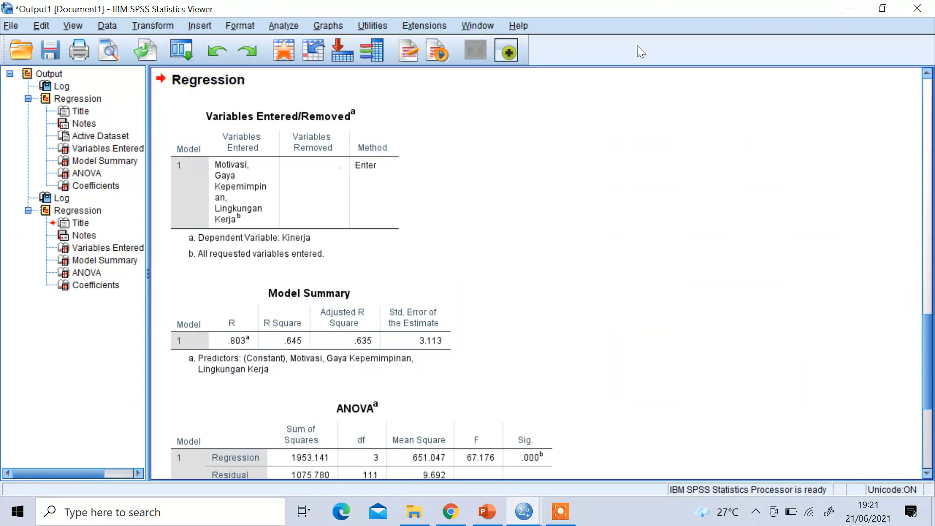
click(399, 335)
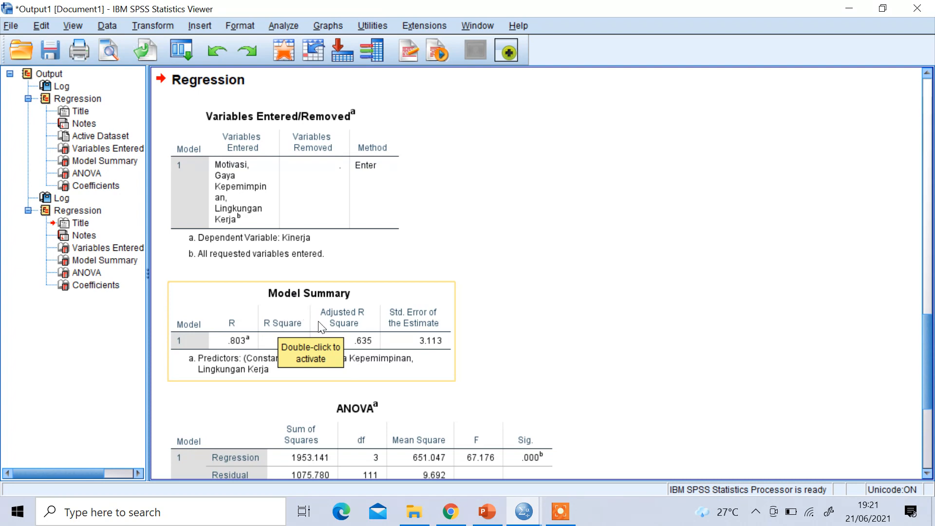
scroll(341, 324, down, 5)
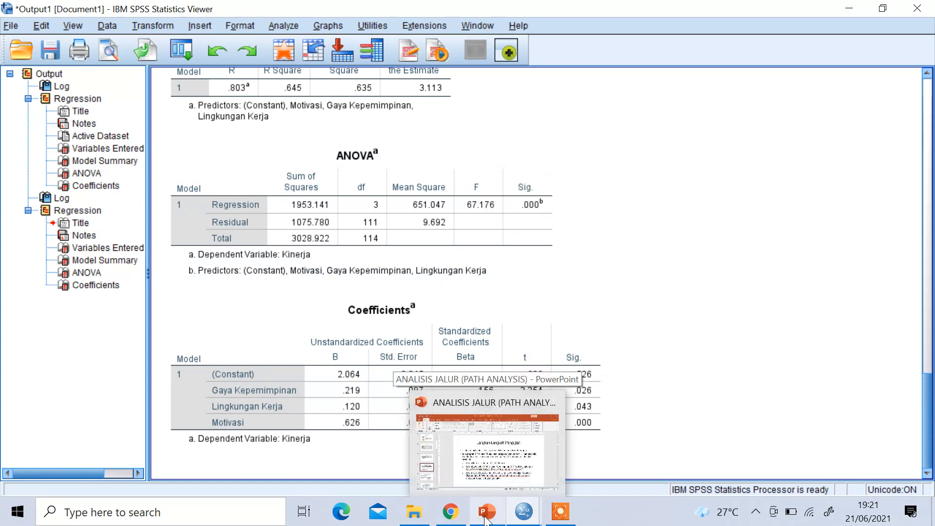
- Switch to the ANALISIS JALUR (PATH ANALYSIS) presentation in PowerPoint and show slide 12 with the Regresi Model I output
click(491, 413)
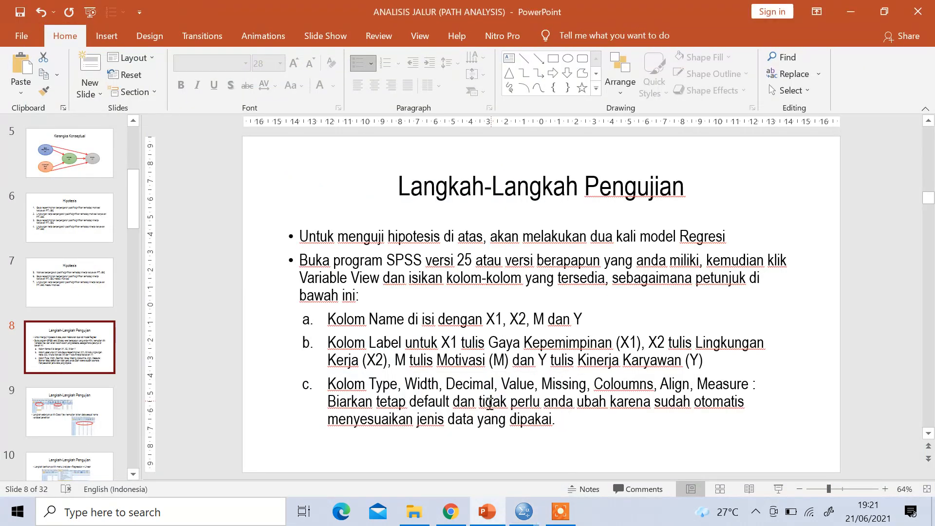
scroll(83, 402, down, 2)
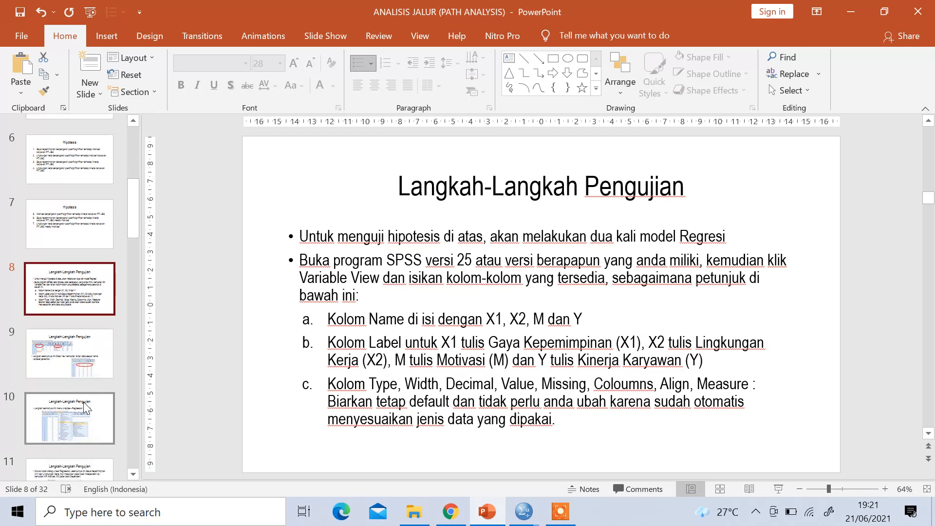
scroll(83, 401, down, 4)
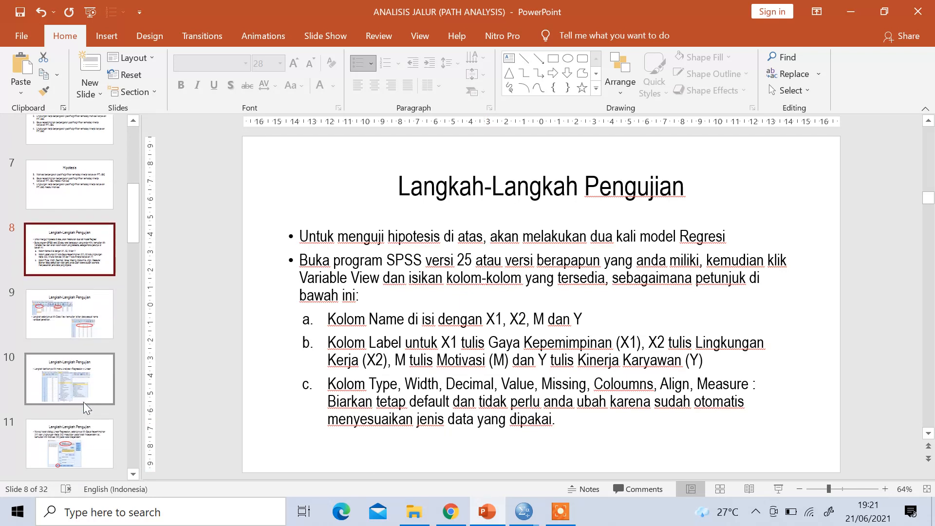
scroll(83, 401, down, 5)
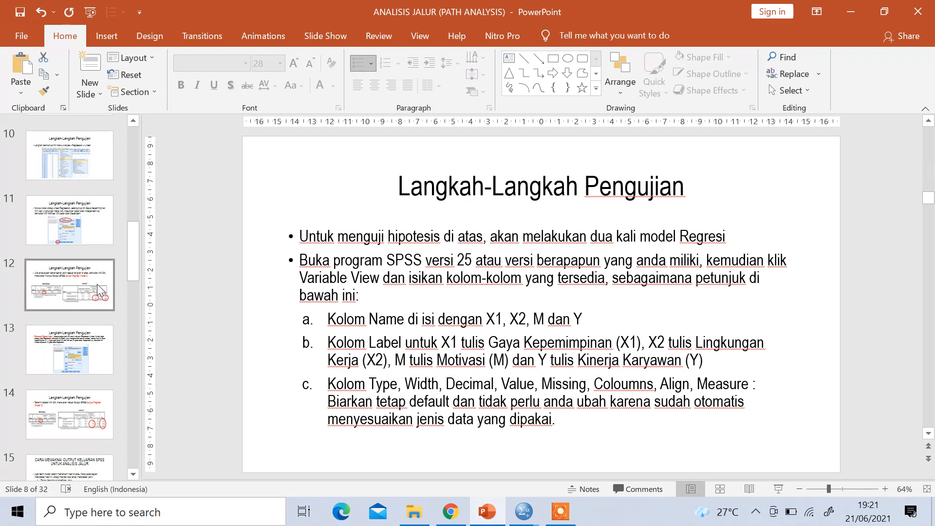
click(100, 281)
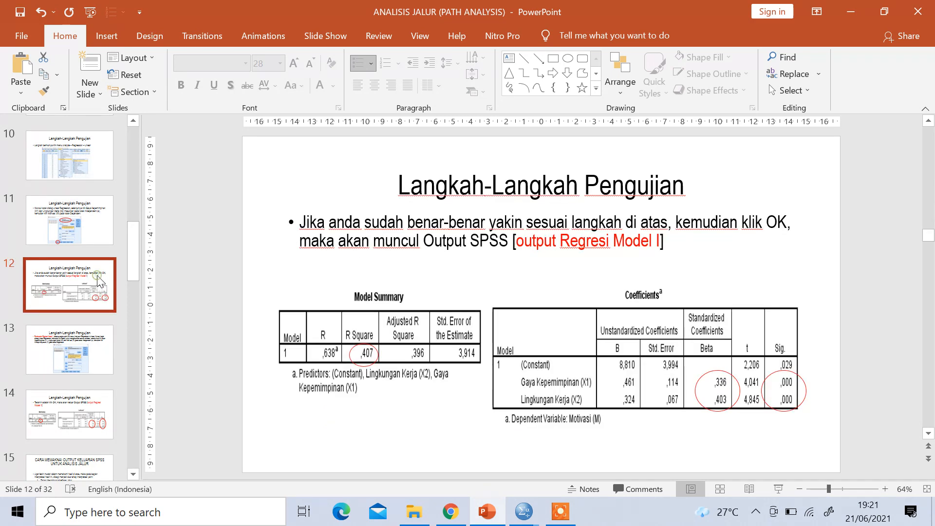